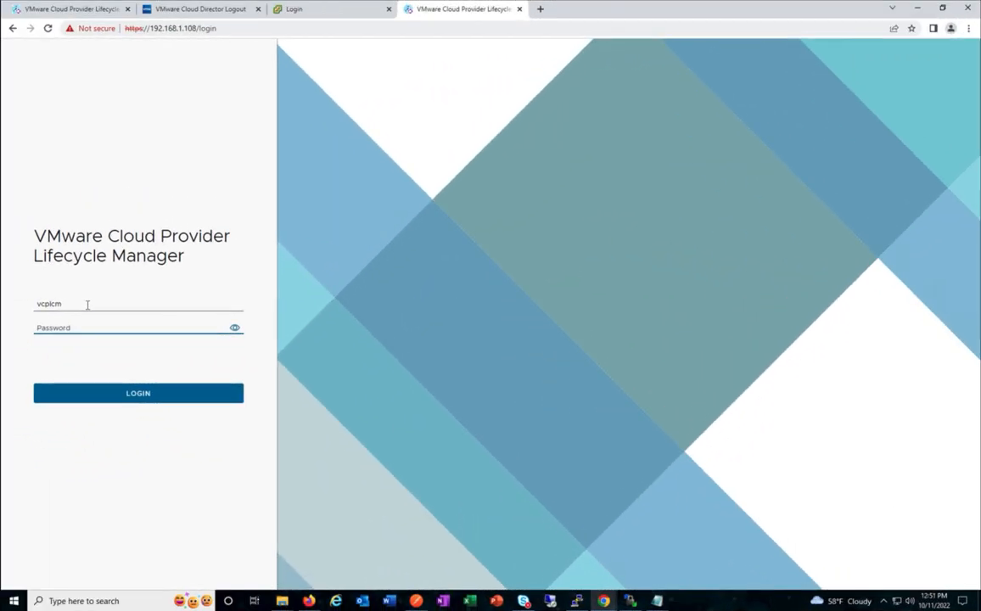
Sign in to Lifecycle Manager by entering the account password and submitting the login.
type("VMware1!")
key("Return")
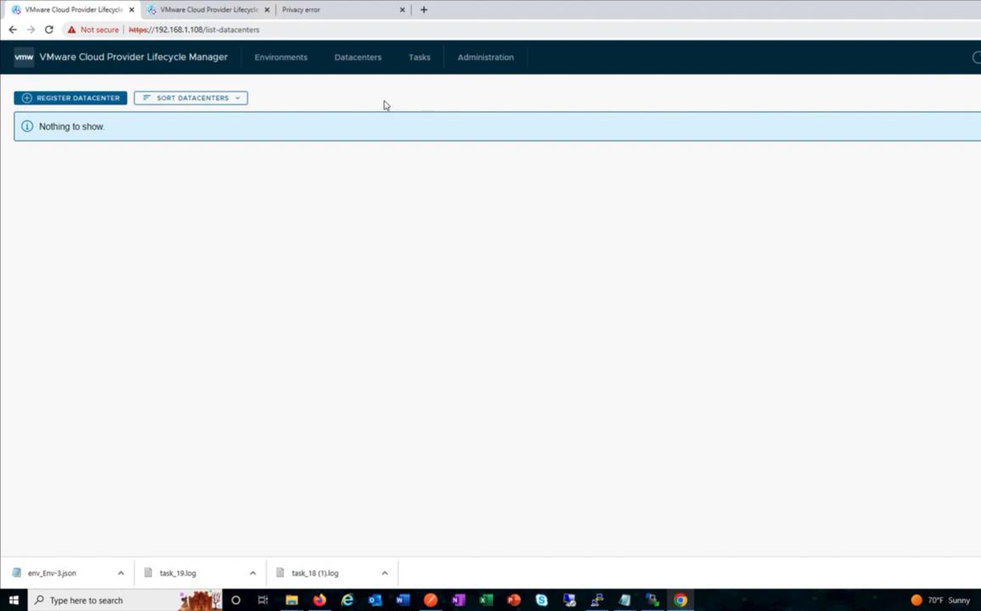
Start registering a new datacenter, skipping the JSON file upload.
left_click(73, 98)
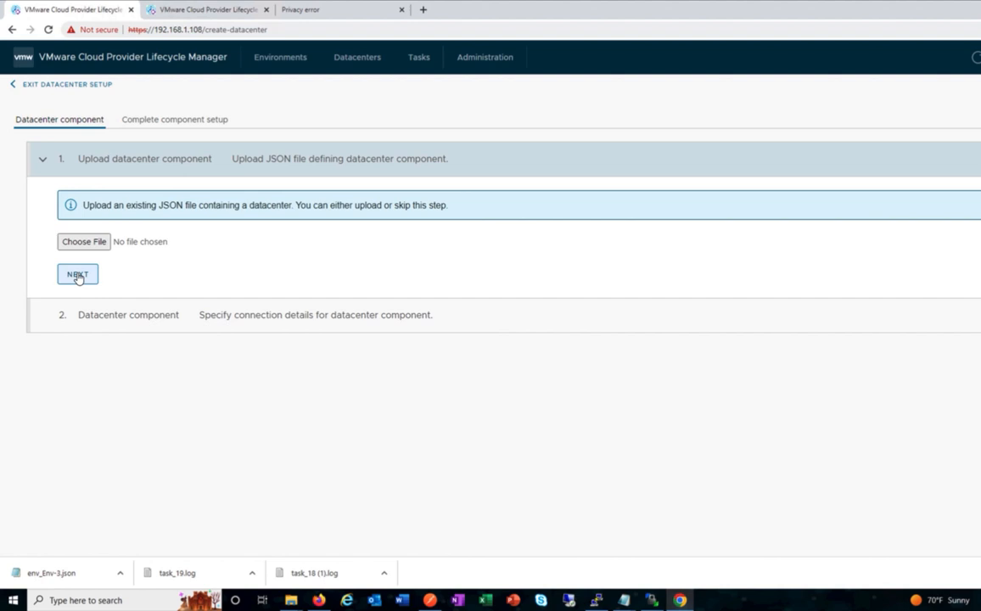
left_click(78, 274)
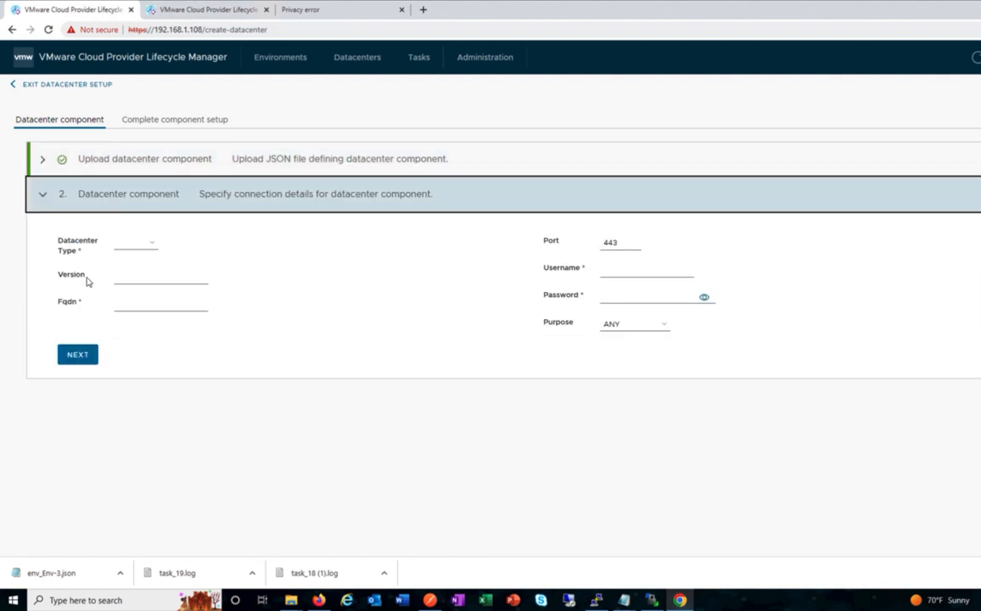
Set datacenter type vCenter, version 7.0, and FQDN sfo-m01-vc01.dev1.vcf.
left_click(149, 246)
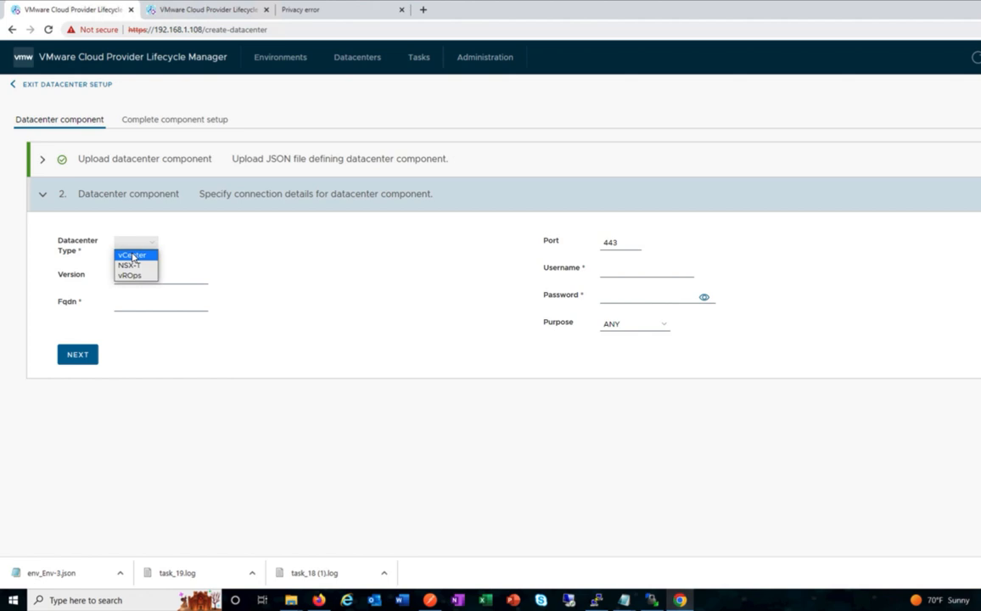
left_click(132, 256)
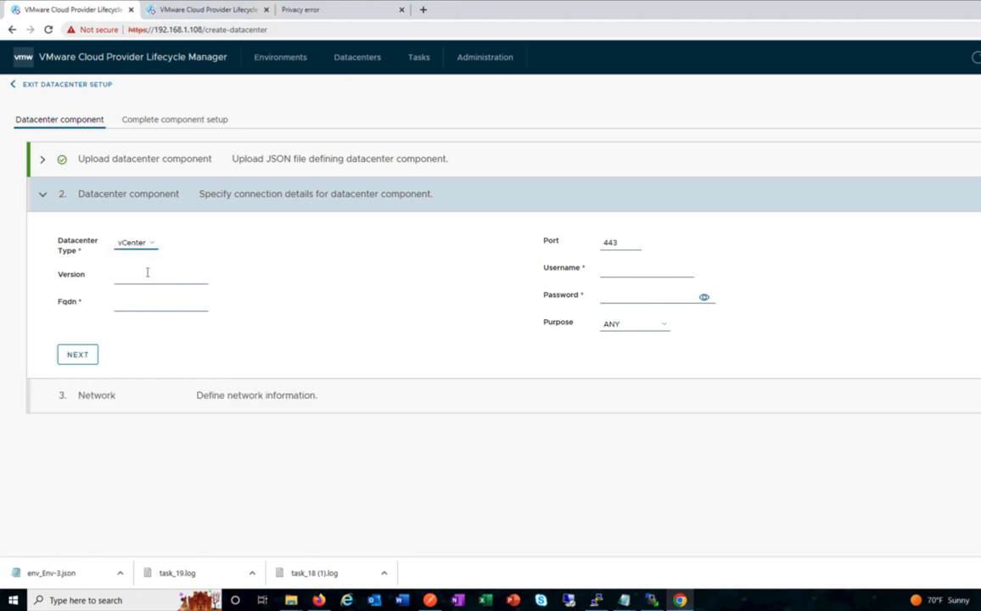
left_click(155, 276)
type("7.0")
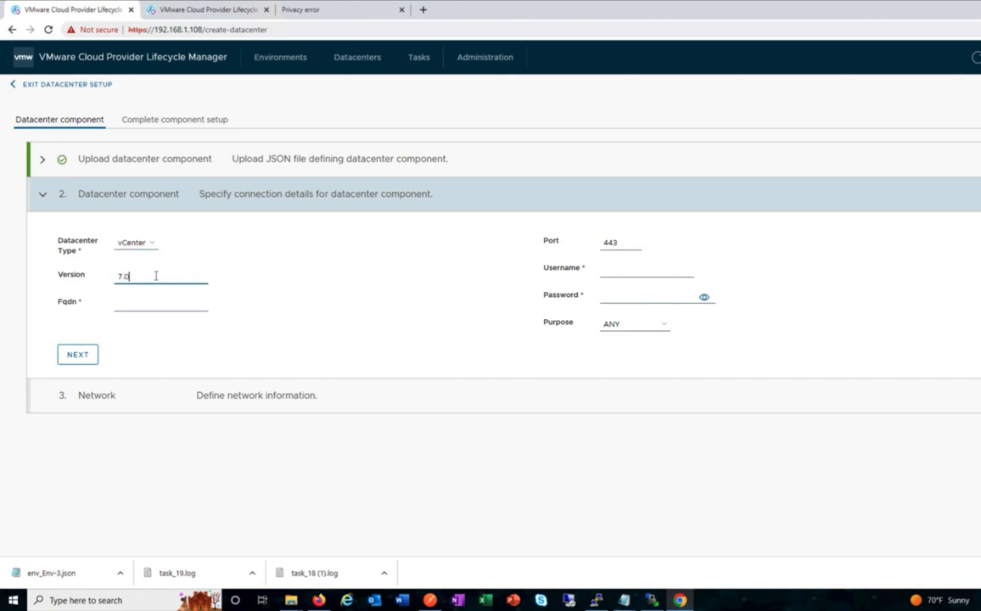
left_click(142, 306)
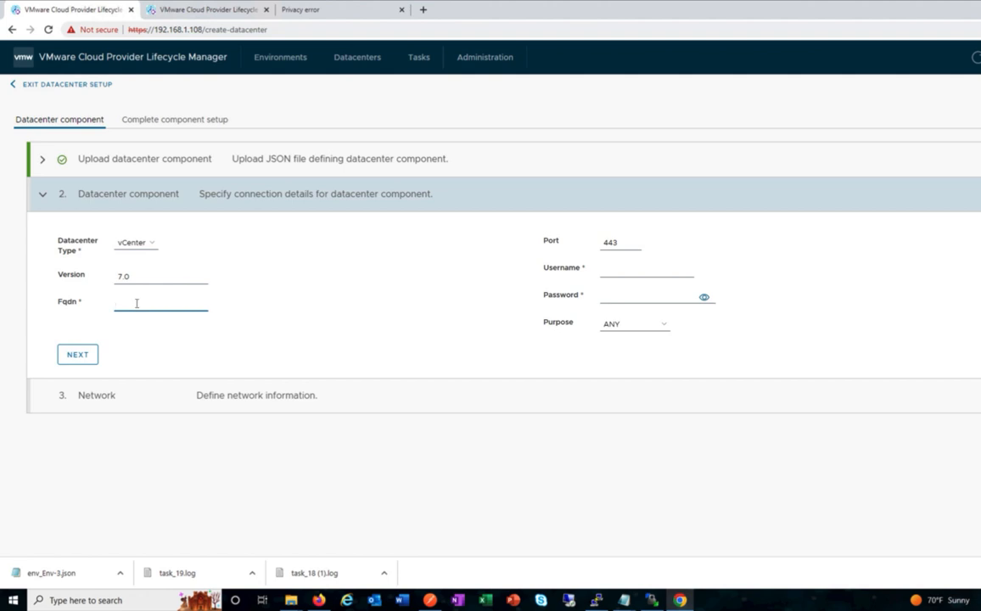
type("sfo-m01-vc01.dev1.vcf")
Enter the saved administrator username and its password, set purpose RESOURCE, and continue.
left_click(637, 264)
left_click(645, 295)
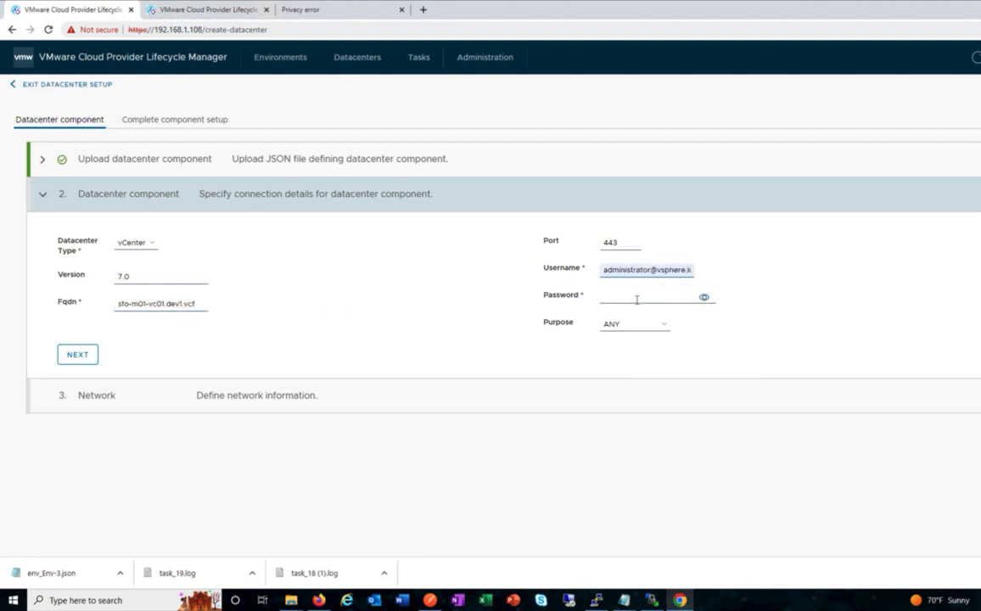
left_click(628, 299)
type("VMware1!")
left_click(625, 325)
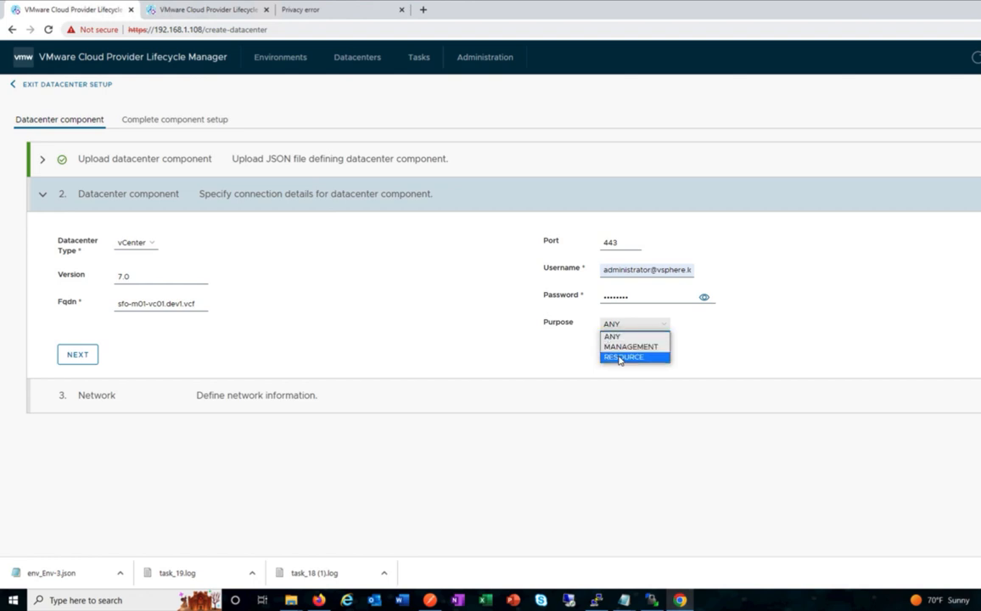
left_click(619, 357)
left_click(77, 354)
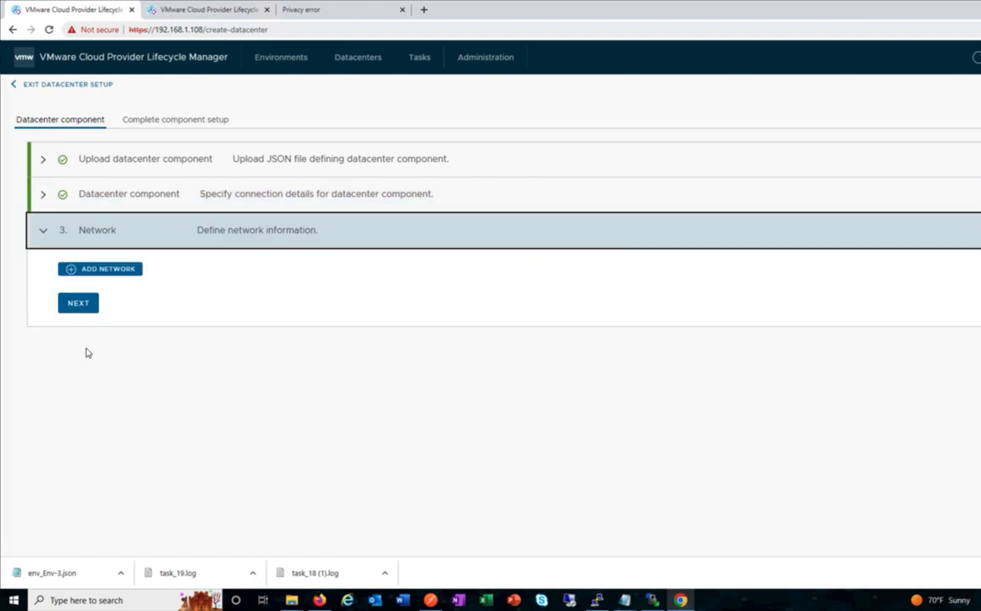
Add the VM Network port group with gateway 192.168.24.1.
left_click(95, 268)
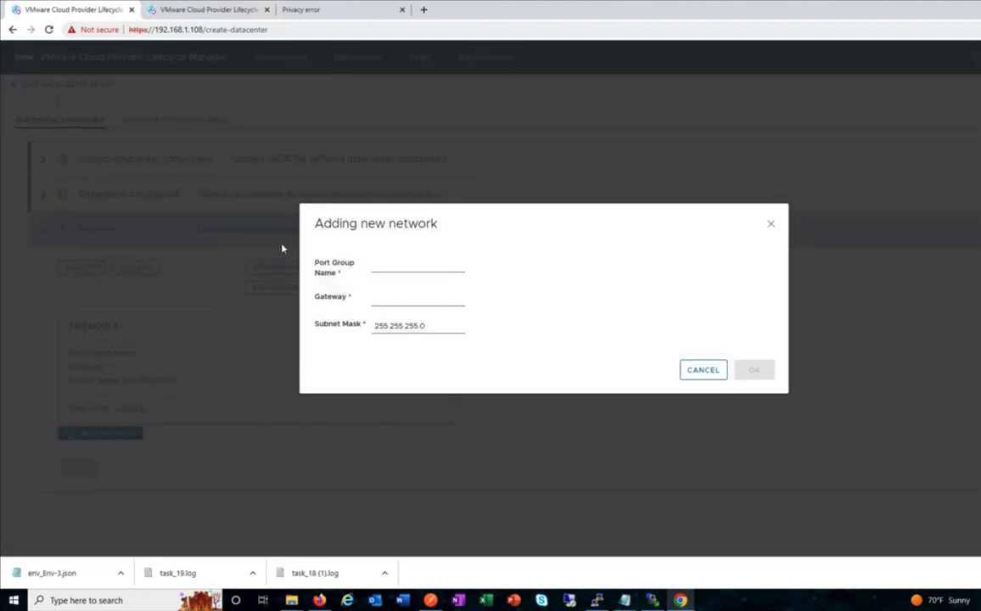
left_click(374, 264)
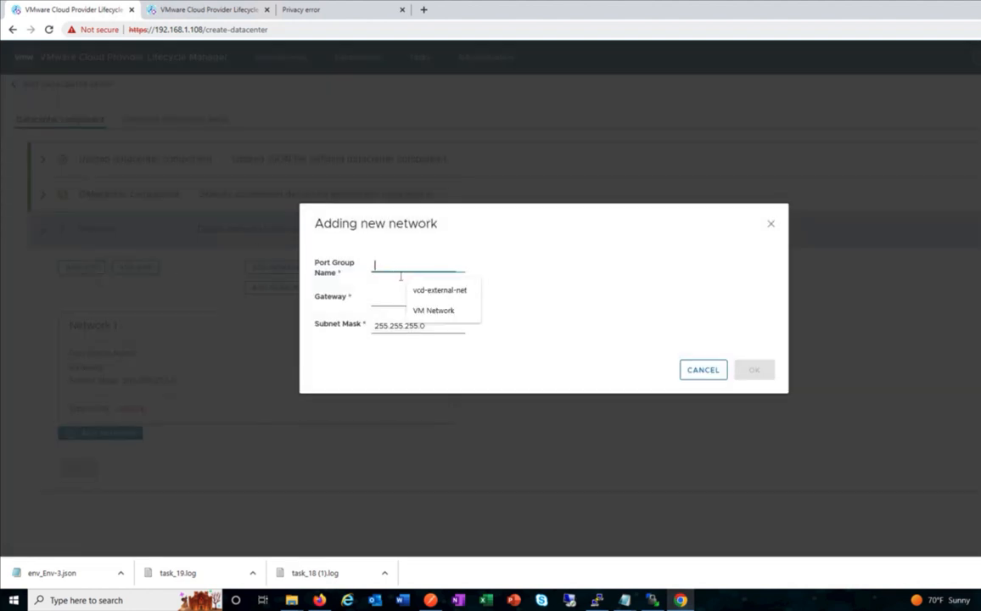
left_click(426, 312)
left_click(382, 296)
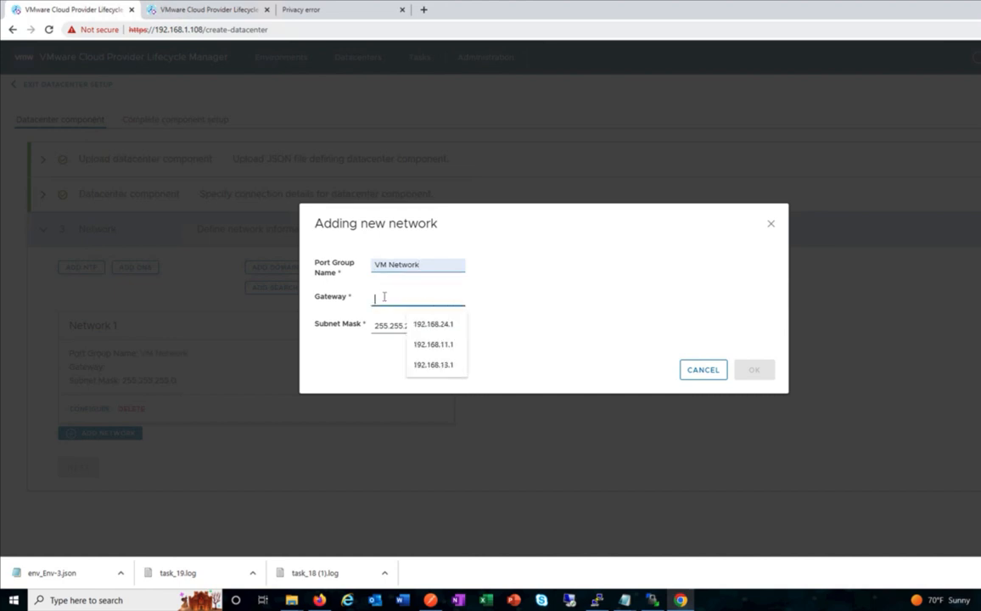
left_click(427, 323)
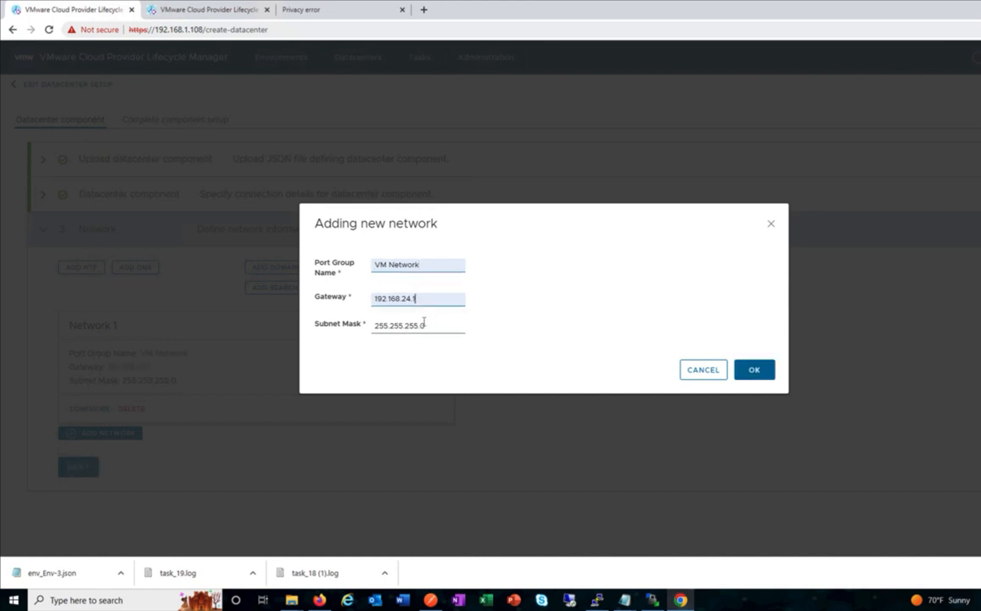
left_click(759, 373)
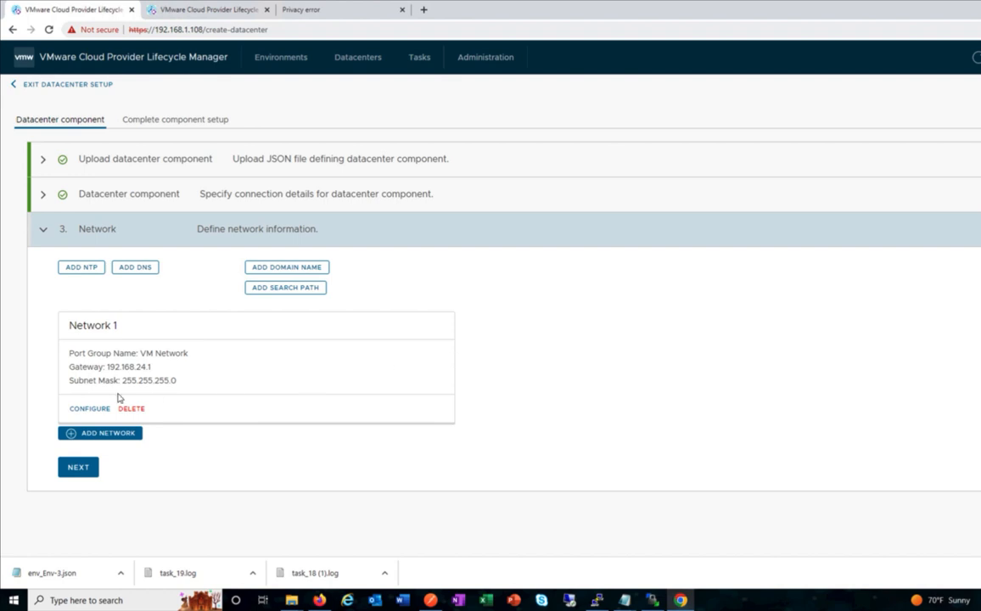
Add the VCD-DMZ network with gateway 192.168.13.1 and mask 255.255.255.0.
left_click(98, 436)
left_click(406, 266)
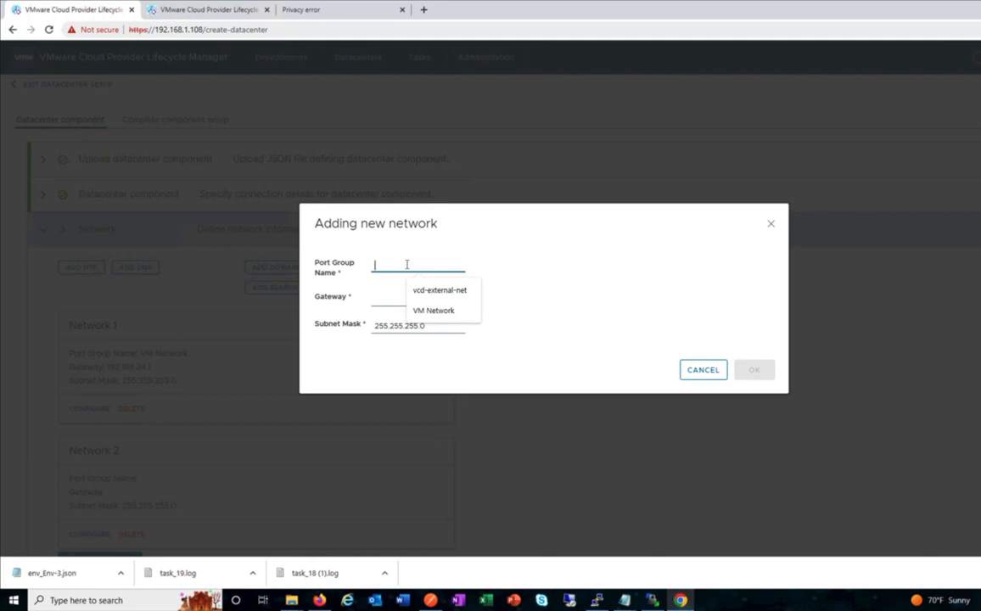
type("VCD-")
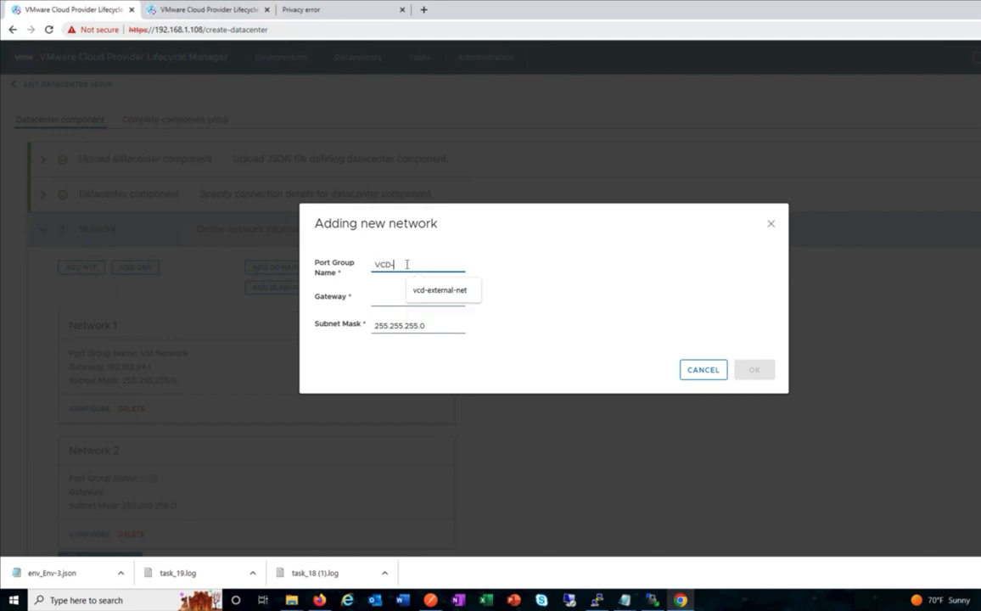
type("DMZ")
left_click(408, 296)
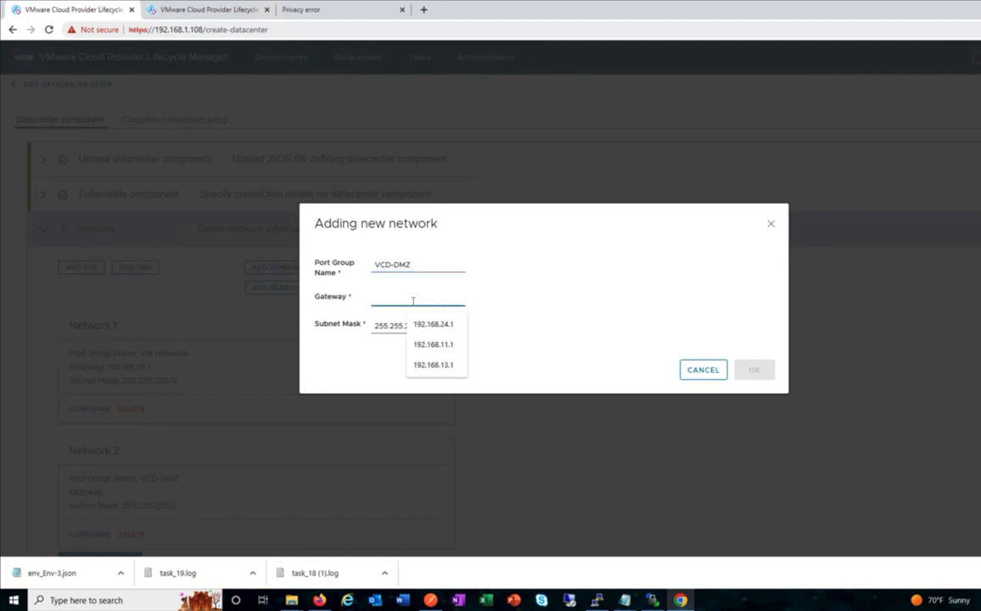
left_click(430, 365)
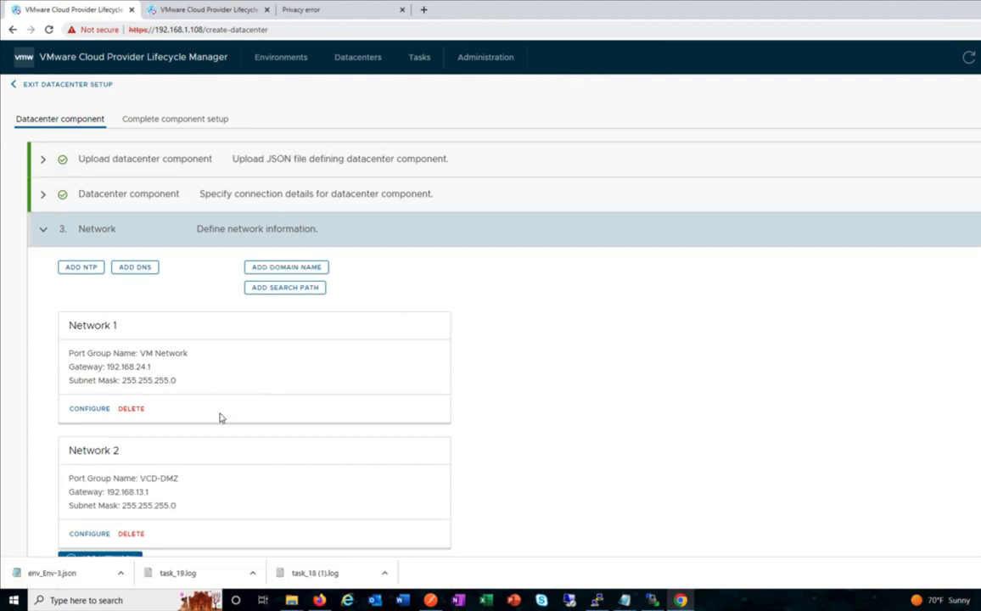
scroll(219, 415, "down", 1)
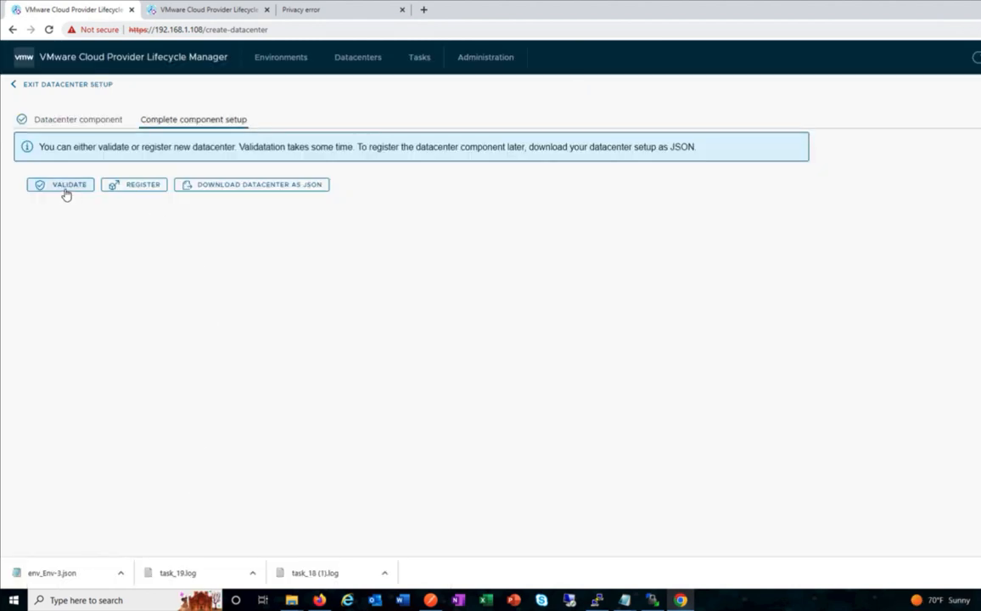
Validate and register the vCenter, then check the registration task's log.
left_click(66, 187)
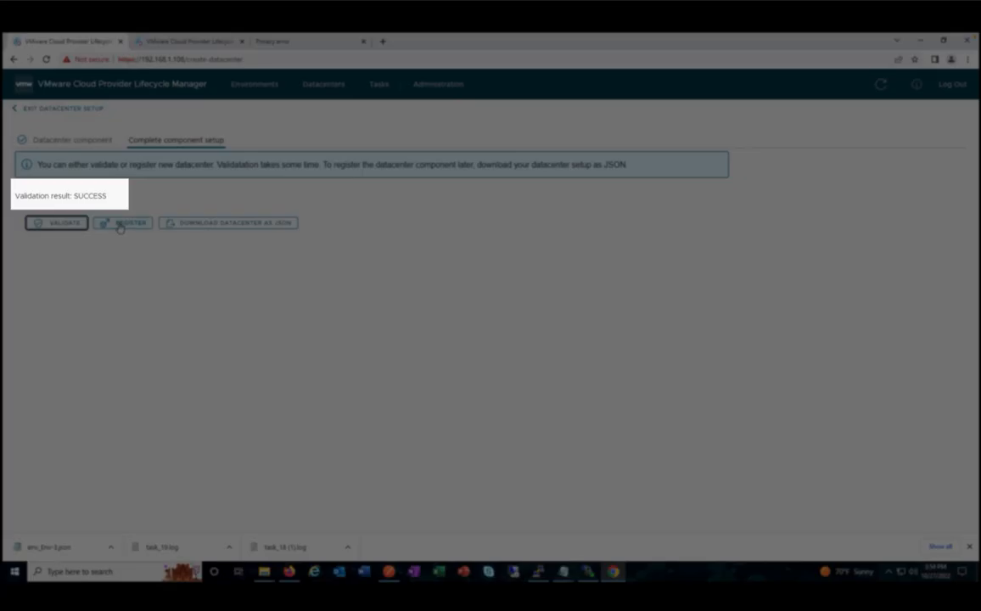
left_click(121, 223)
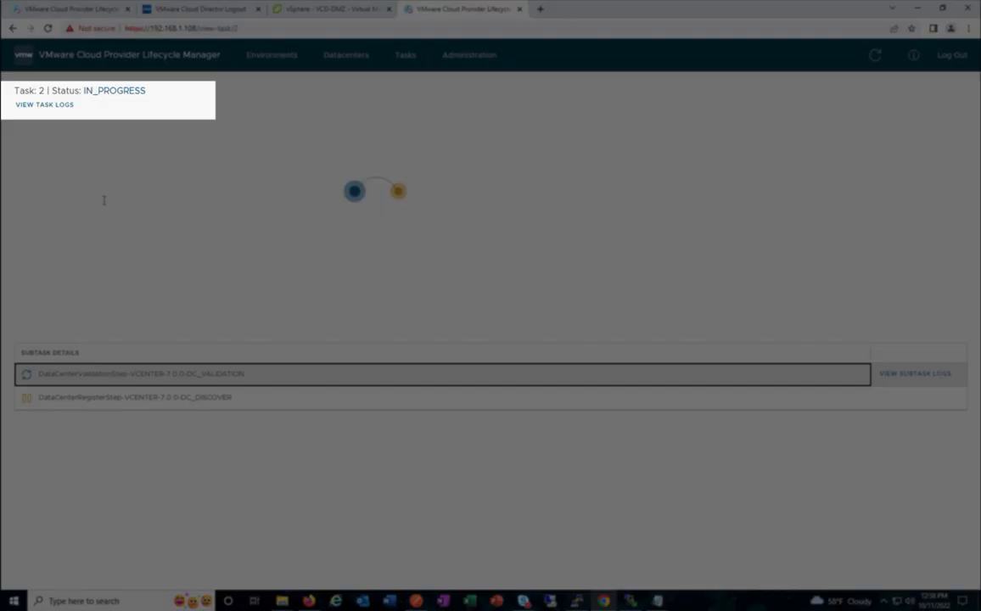
left_click(39, 105)
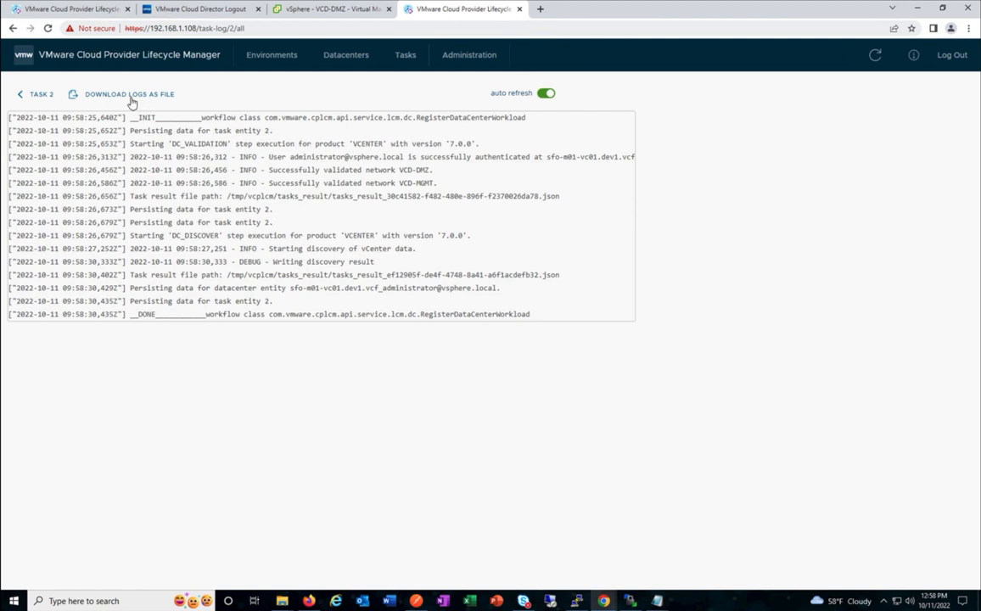
left_click(27, 92)
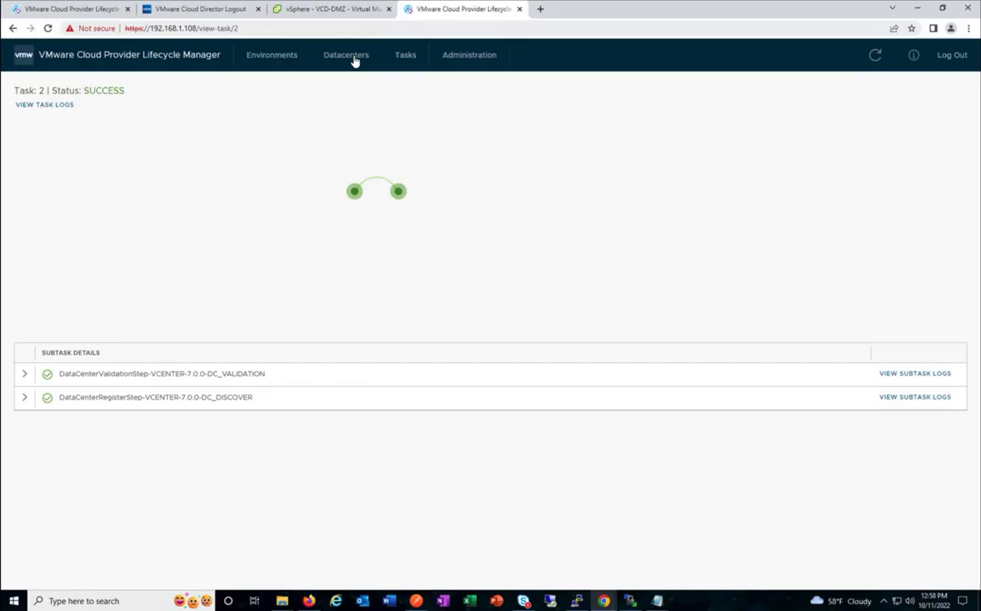
Launch the vSphere Client for sfo-m01-vc01.dev1.vcf from the Datacenters list.
left_click(355, 61)
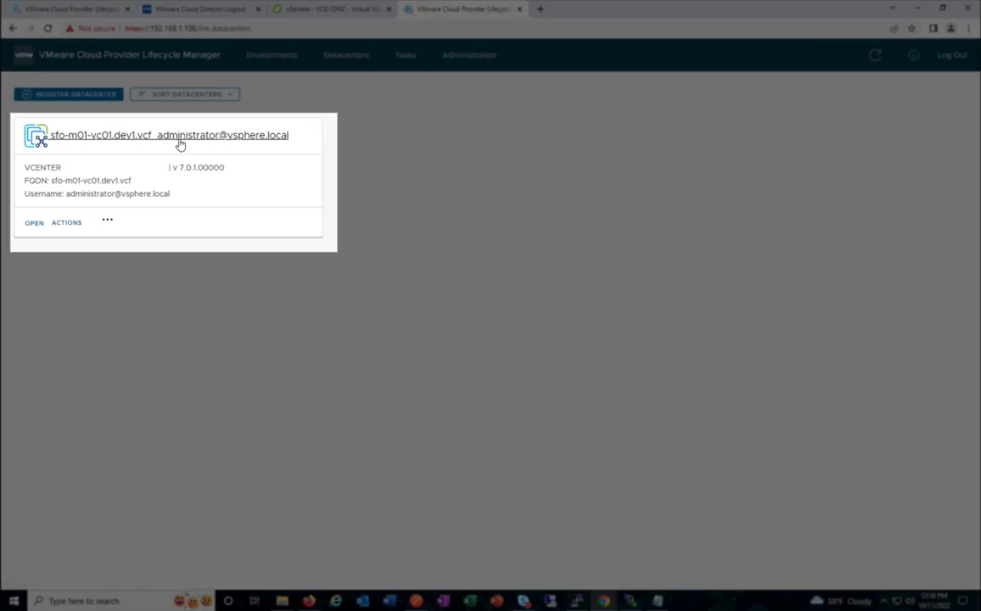
left_click(108, 222)
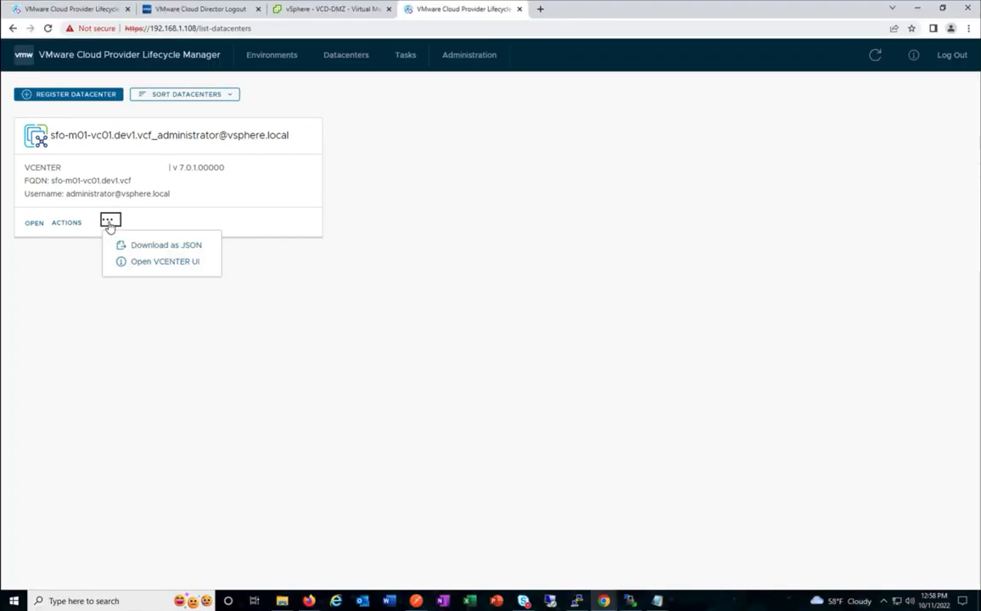
left_click(151, 265)
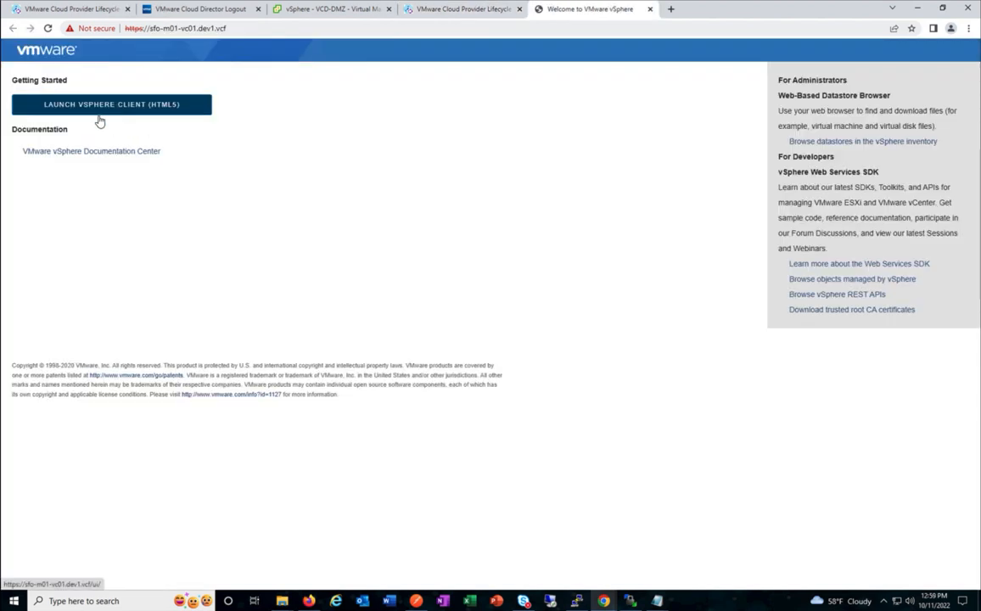
left_click(94, 106)
left_click(430, 14)
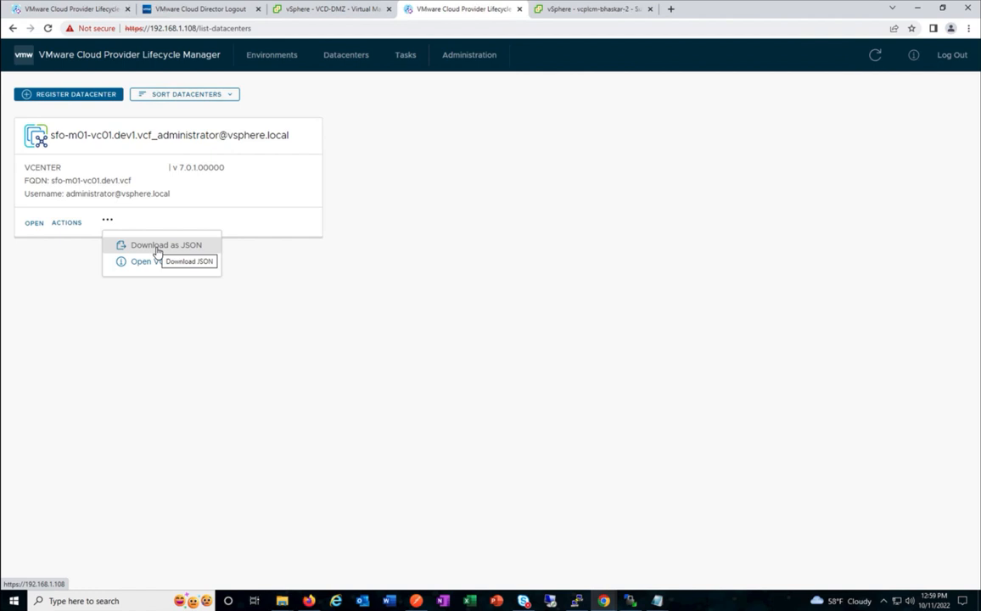
left_click(51, 255)
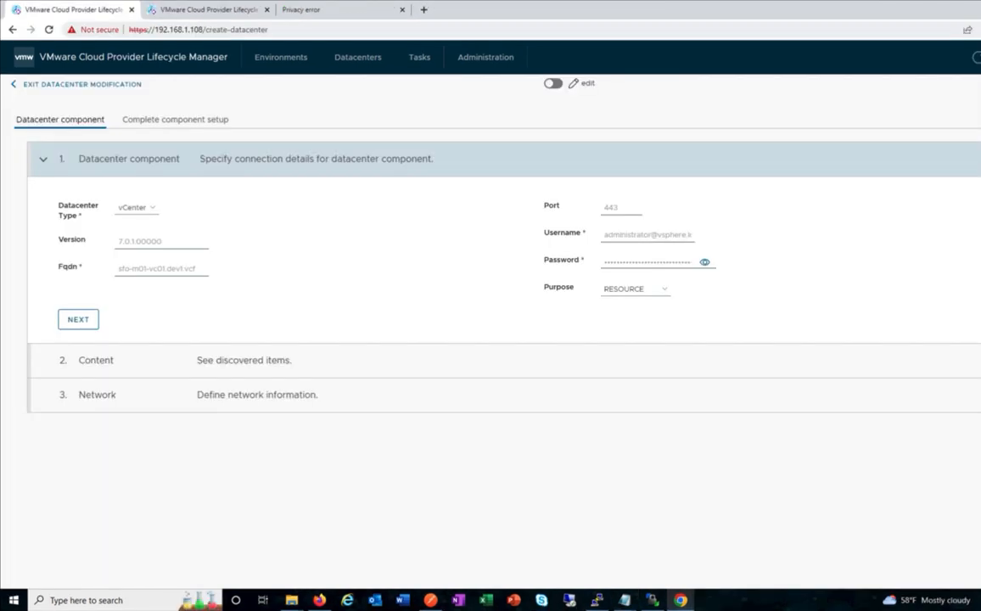
left_click(85, 321)
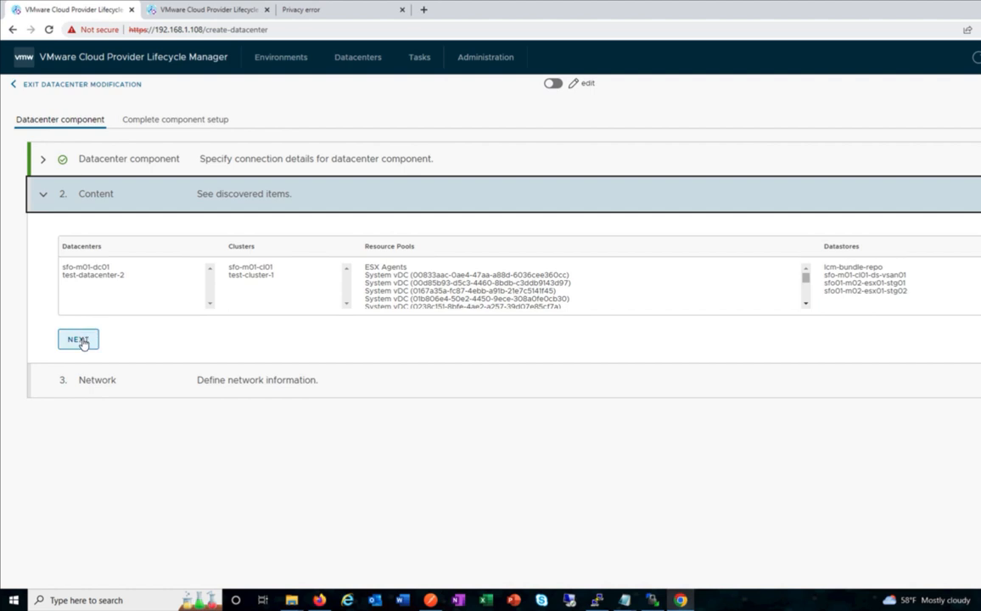
left_click(83, 339)
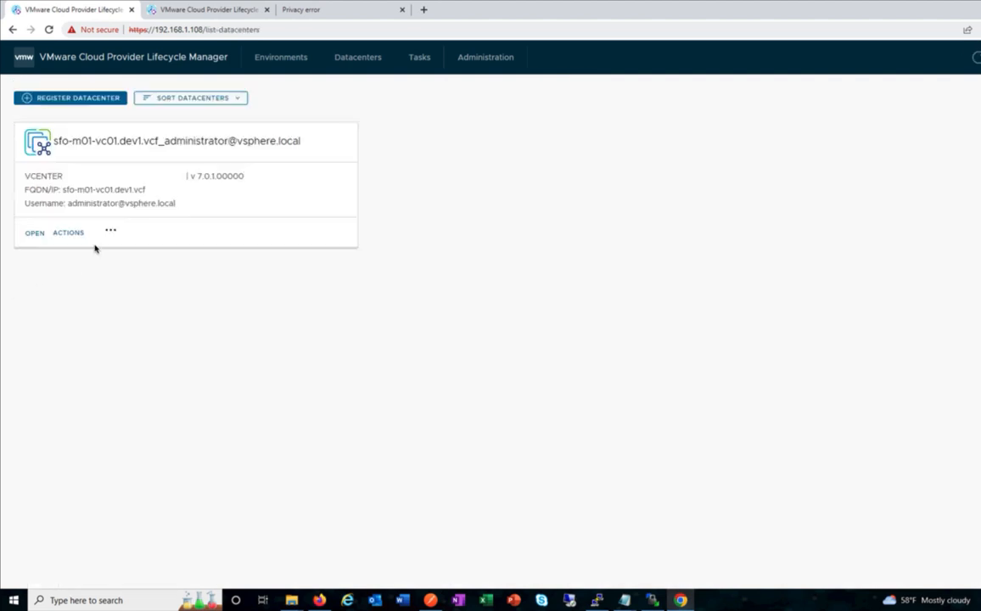
left_click(68, 234)
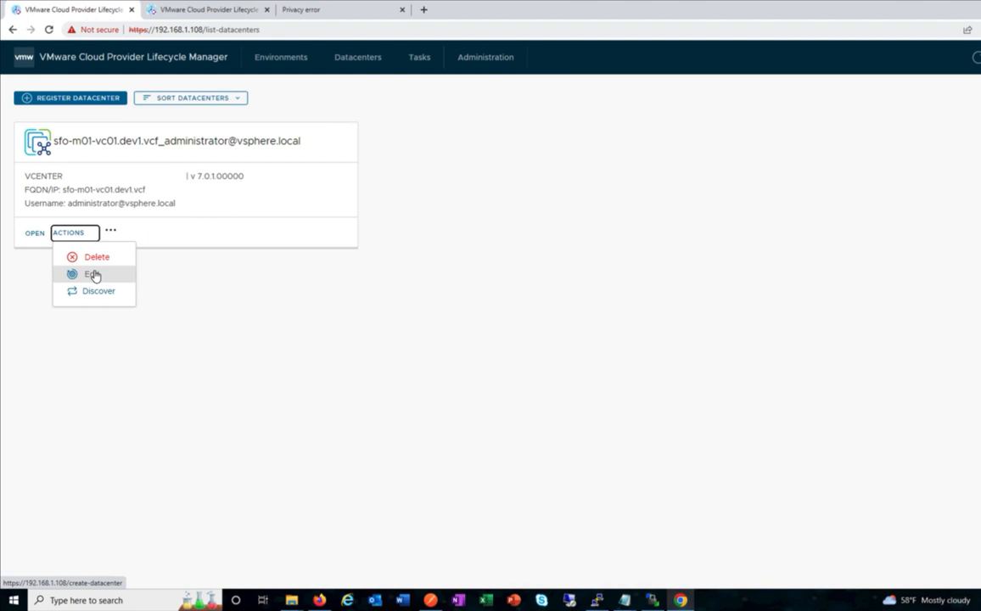
left_click(93, 274)
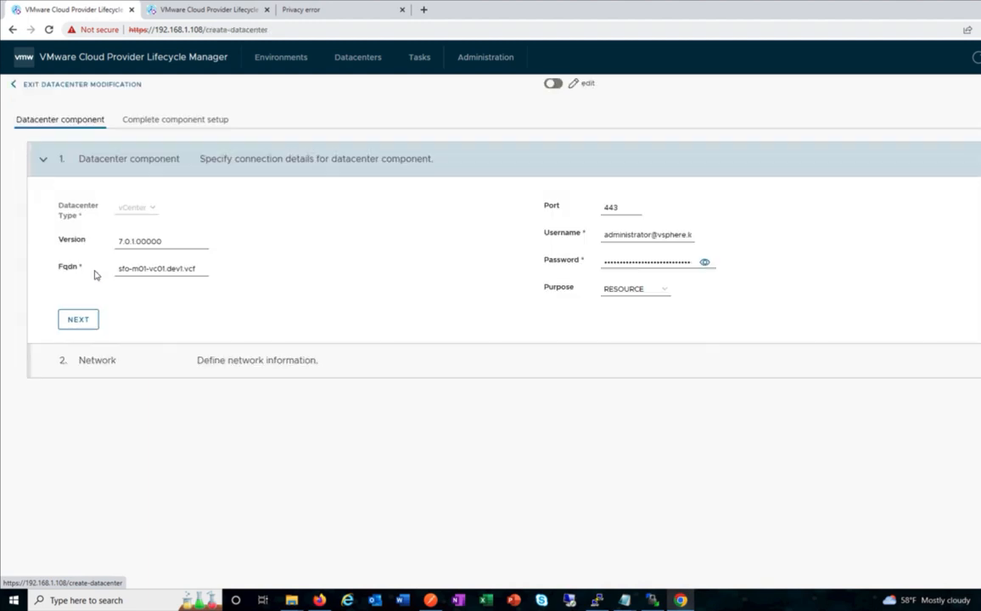
left_click(76, 323)
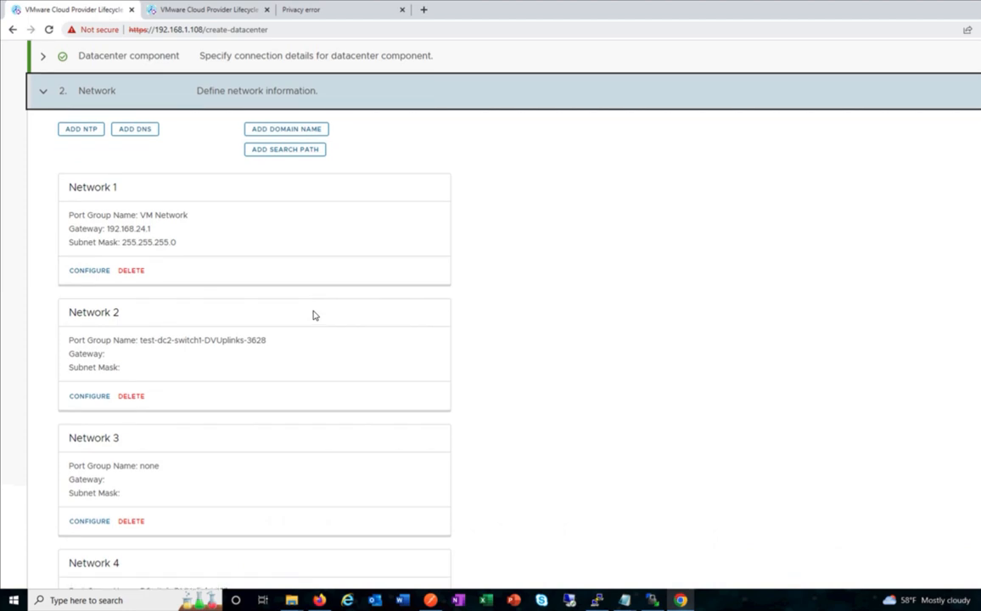
scroll(313, 316, "up", 2)
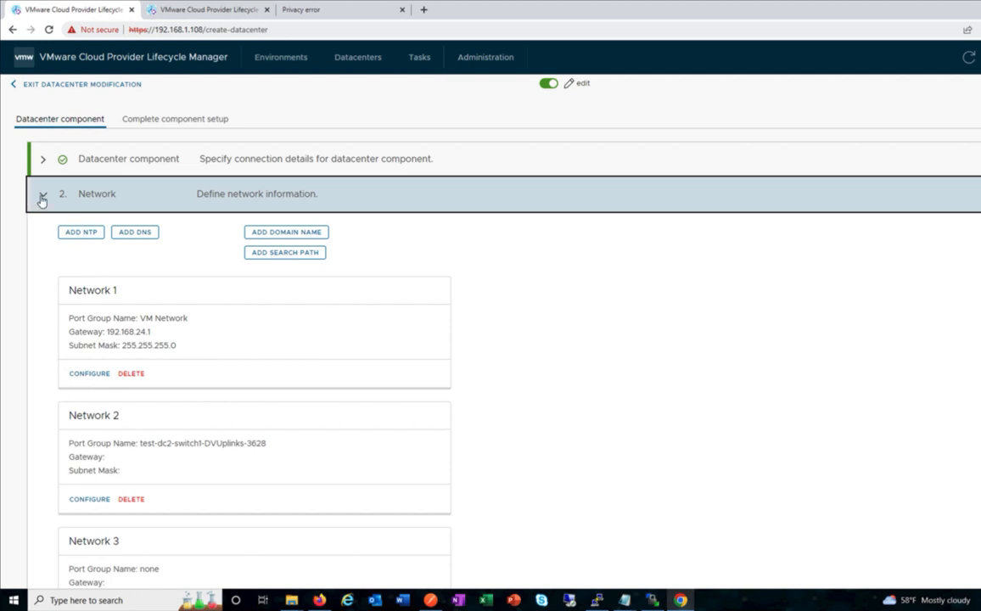
left_click(92, 85)
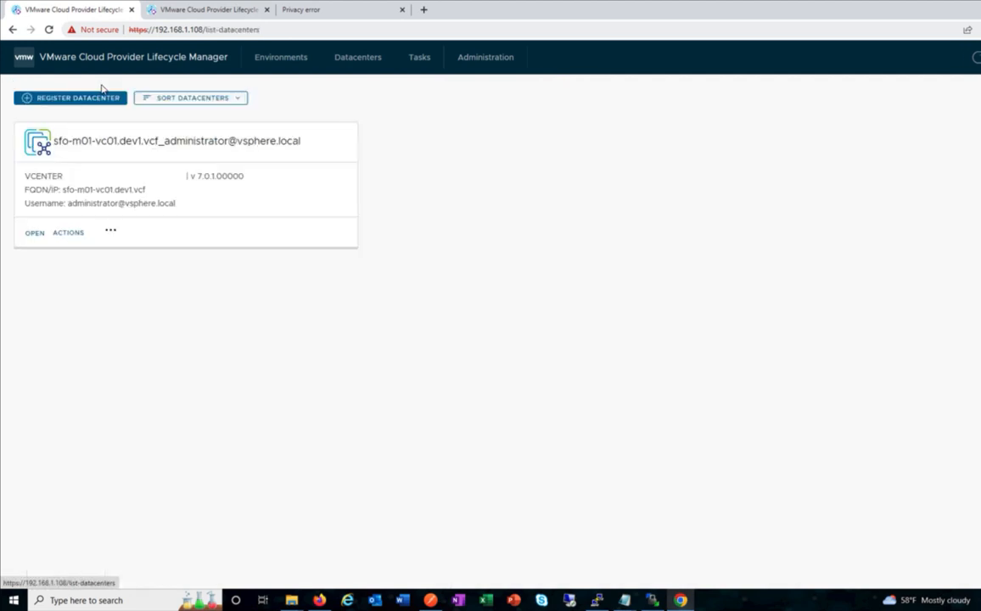
left_click(69, 234)
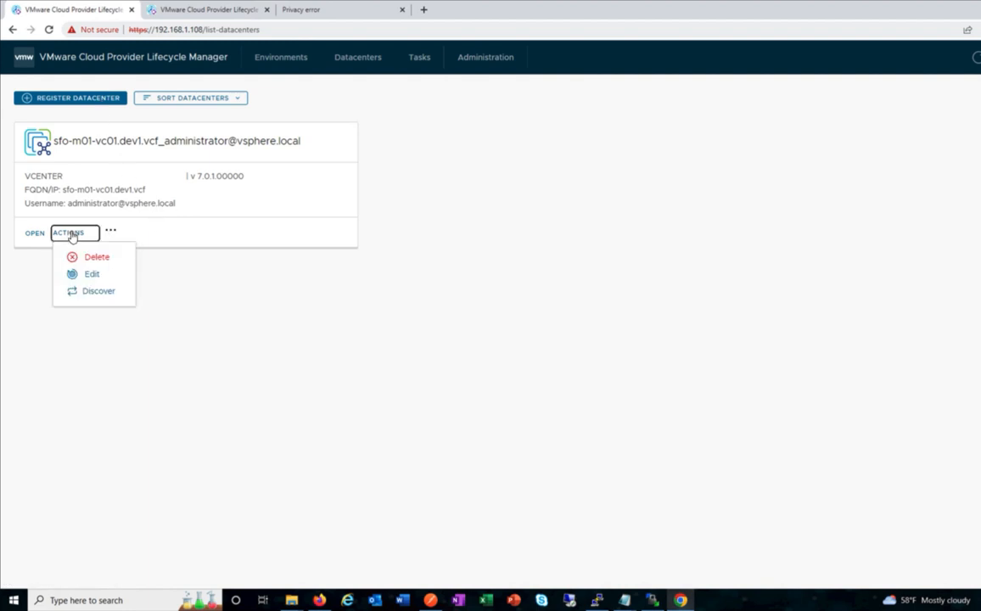
Trigger Discover on the vCenter datacenter and refresh until the task shows SUCCESS.
left_click(91, 292)
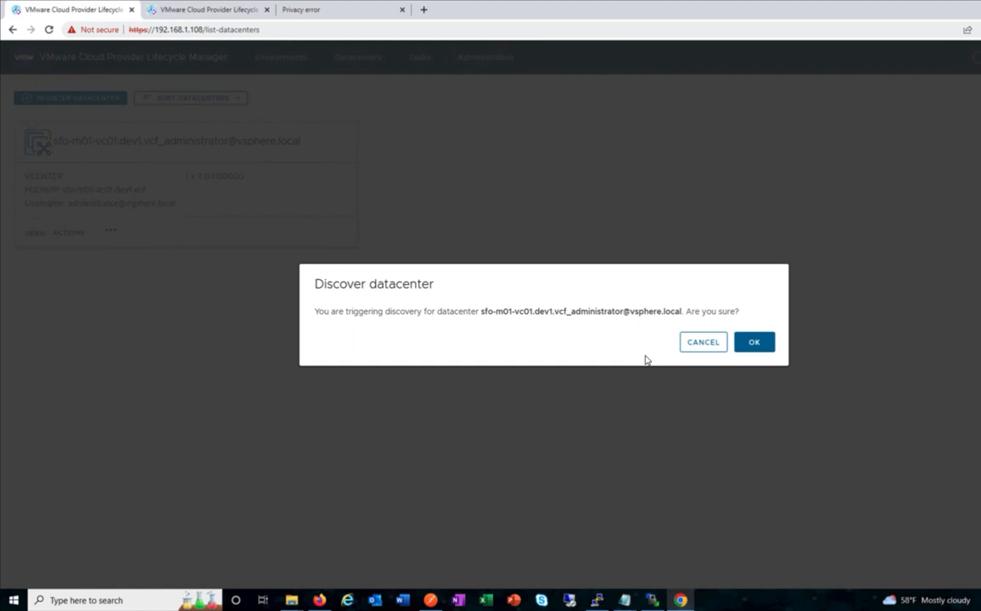
left_click(754, 343)
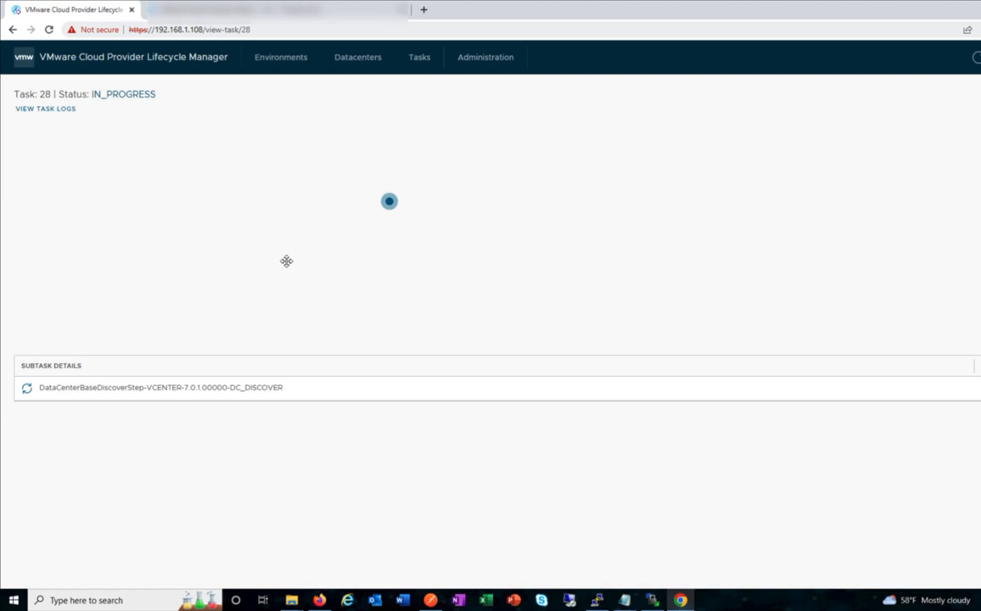
left_click(48, 30)
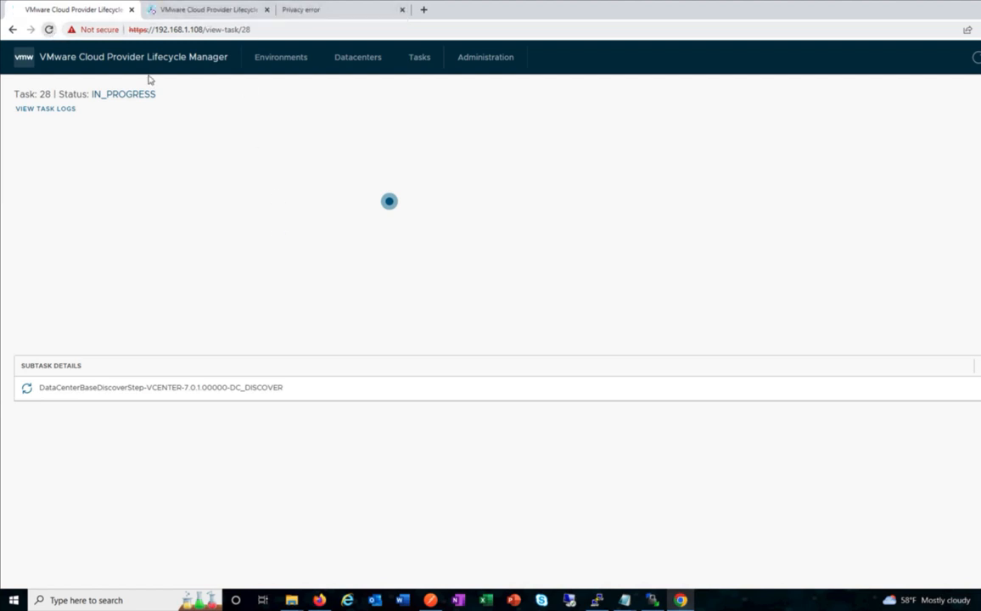
Open the vCenter datacenter for editing and review Network 1's settings.
left_click(360, 63)
left_click(70, 236)
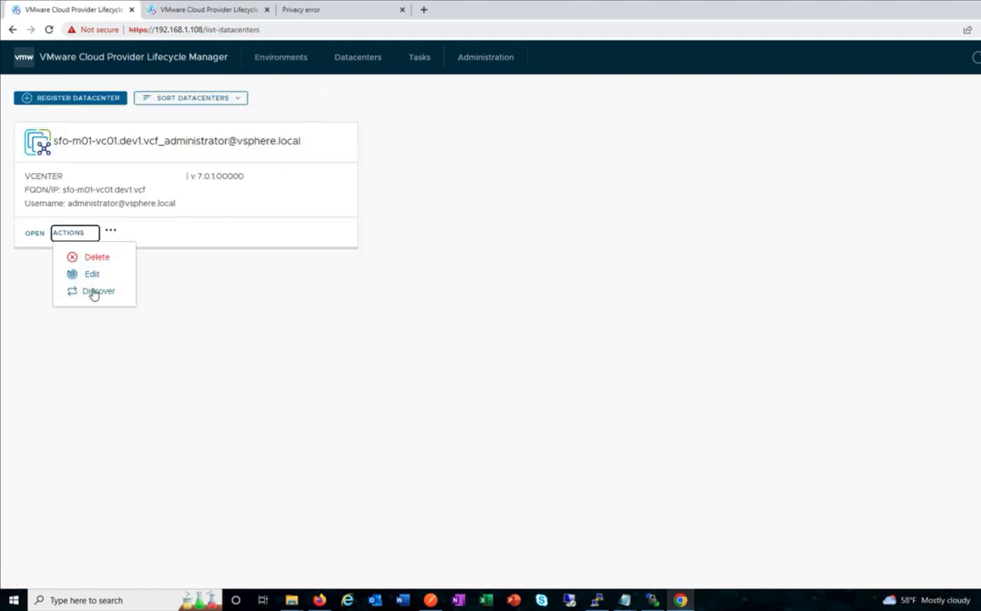
left_click(88, 274)
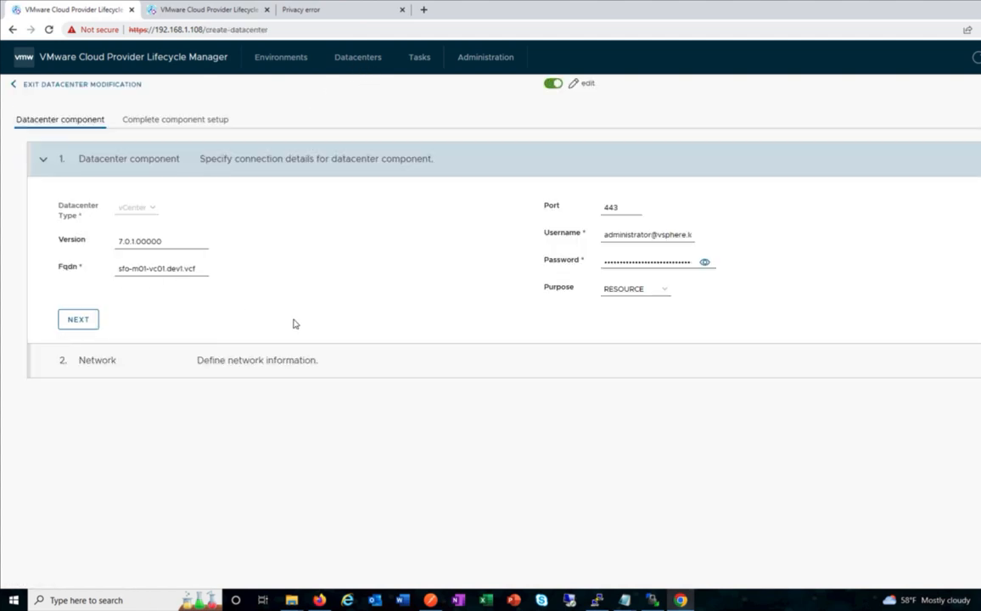
left_click(92, 320)
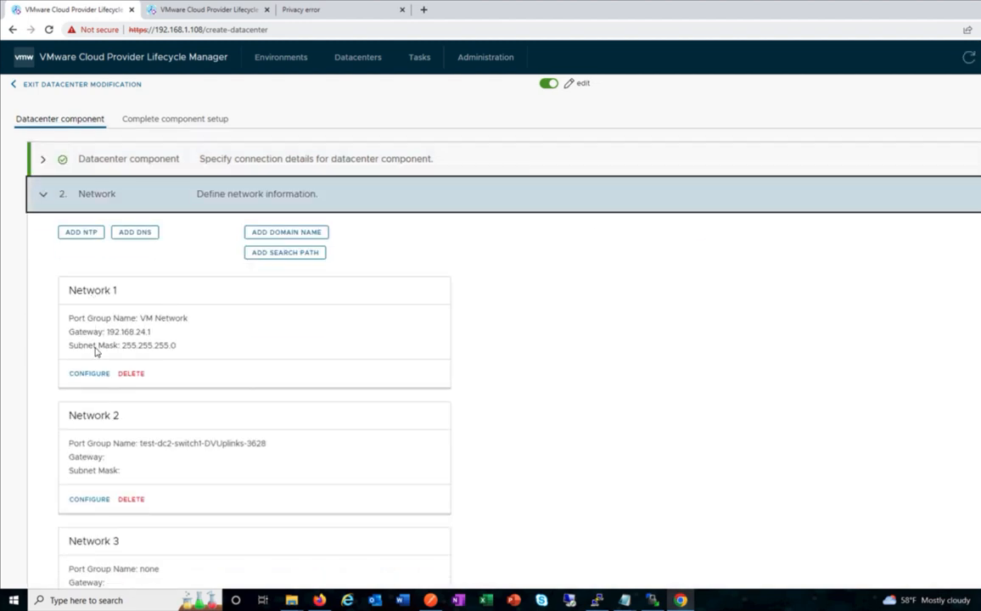
left_click(87, 374)
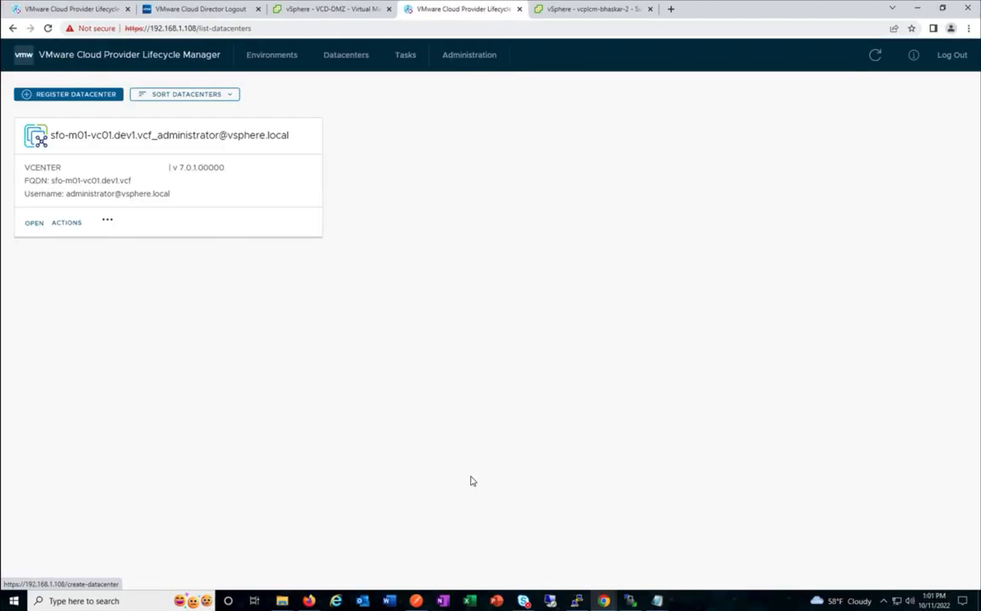
In Postman, close the generated cURL snippet and scroll through the Register datacenter (vCenter) body.
left_click(415, 601)
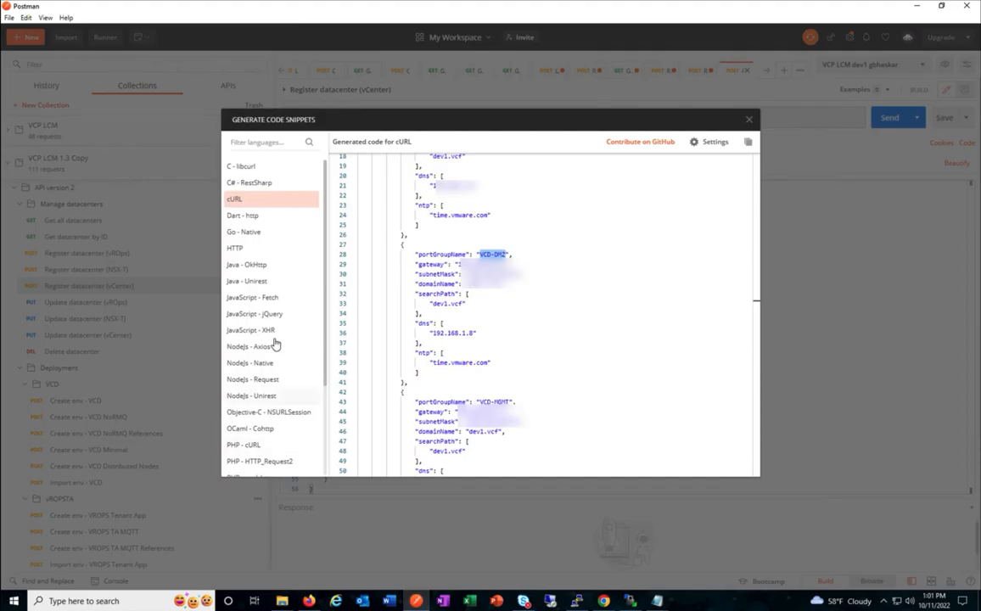
left_click(748, 119)
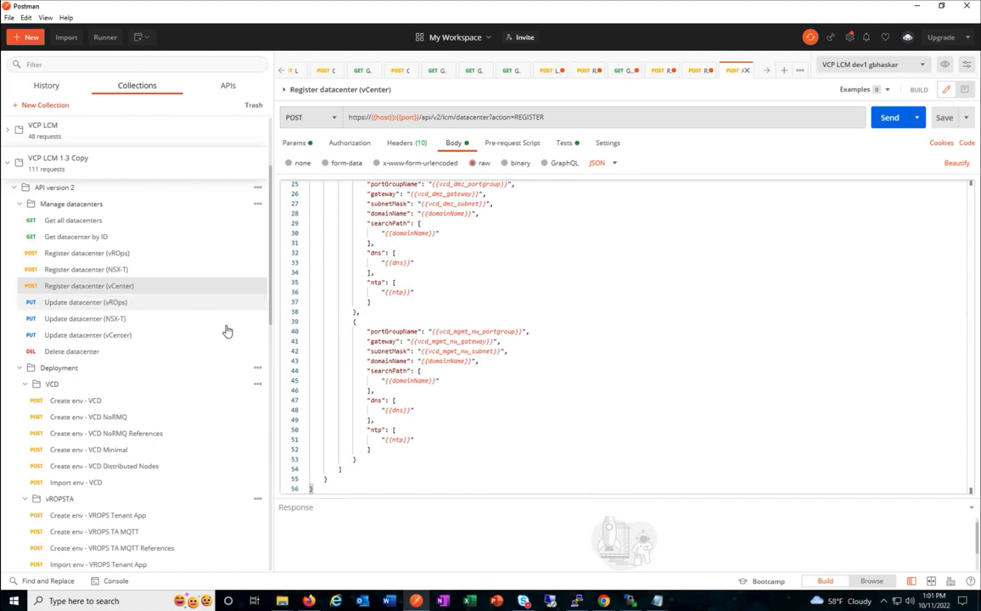
scroll(424, 337, "up", 6)
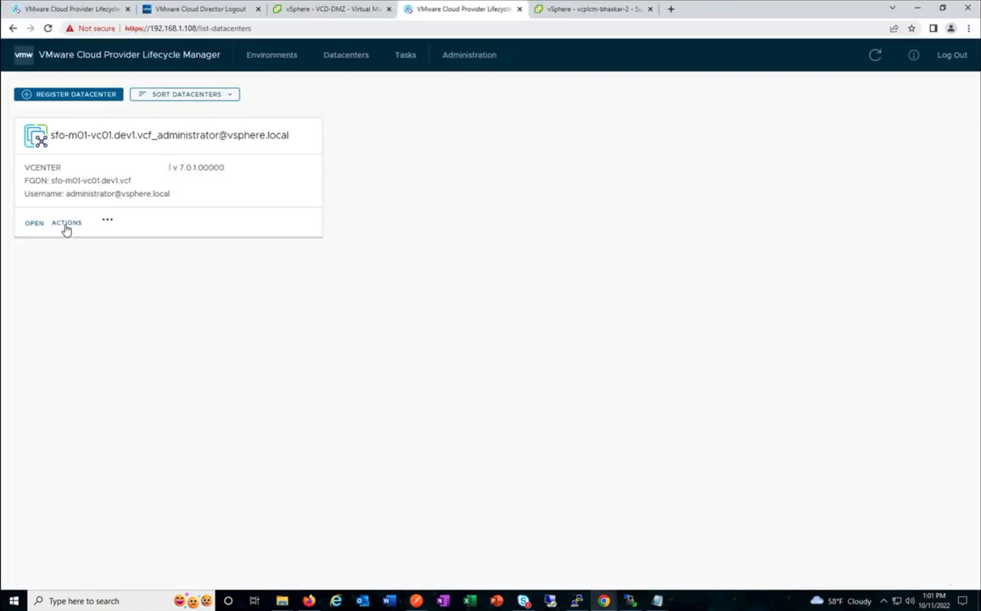
Open the vCenter datacenter's ACTIONS menu and dismiss it without choosing an action.
left_click(66, 223)
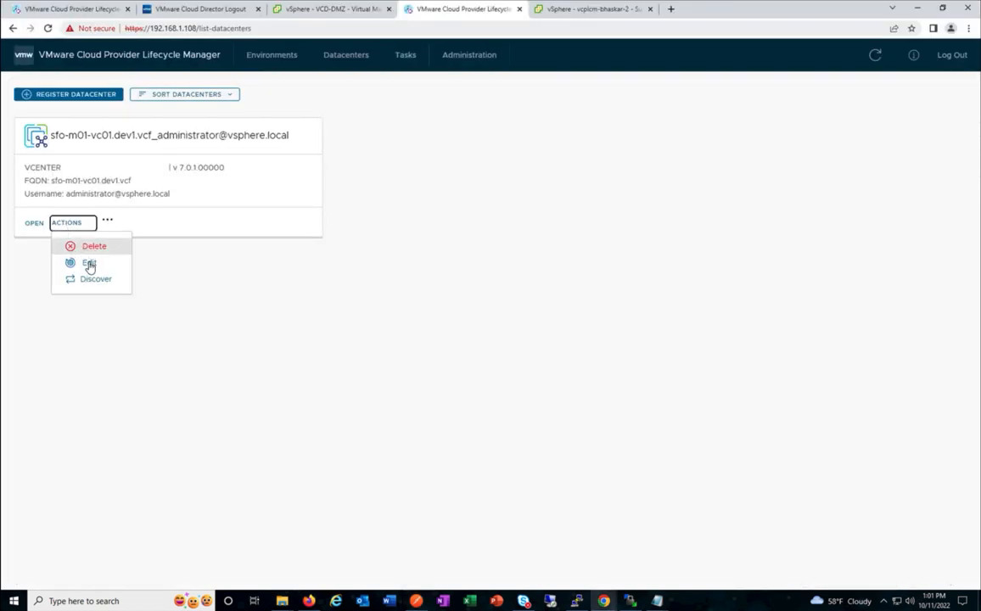
left_click(250, 279)
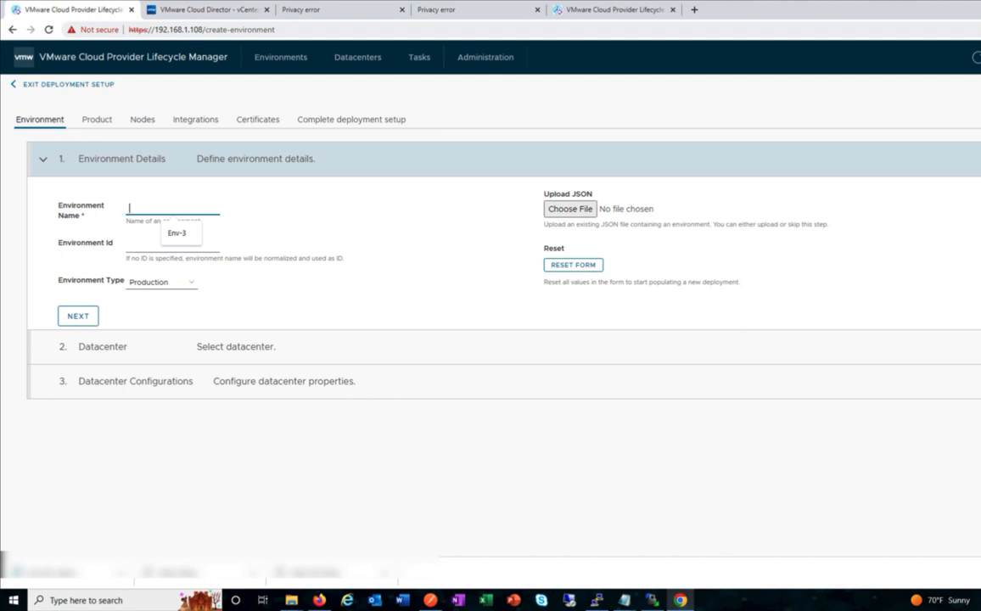
Name the environment Env-3 with type Production and continue.
left_click(176, 233)
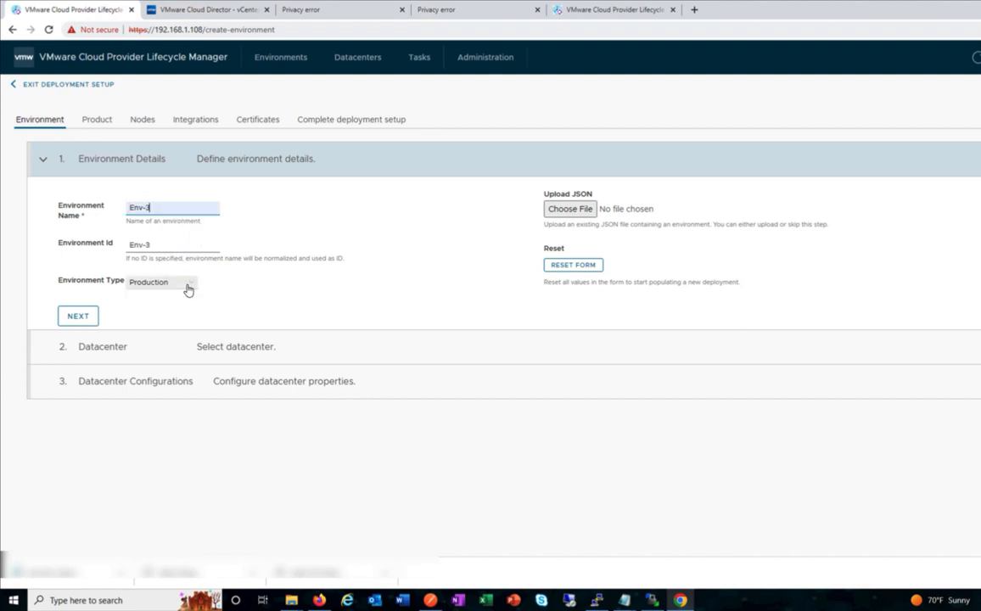
left_click(189, 289)
left_click(153, 294)
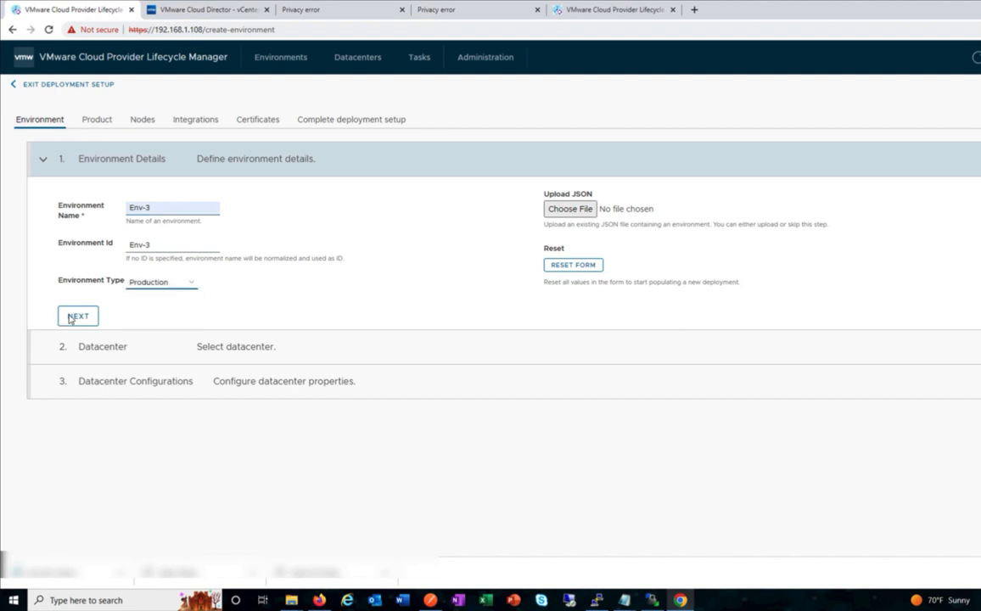
left_click(100, 321)
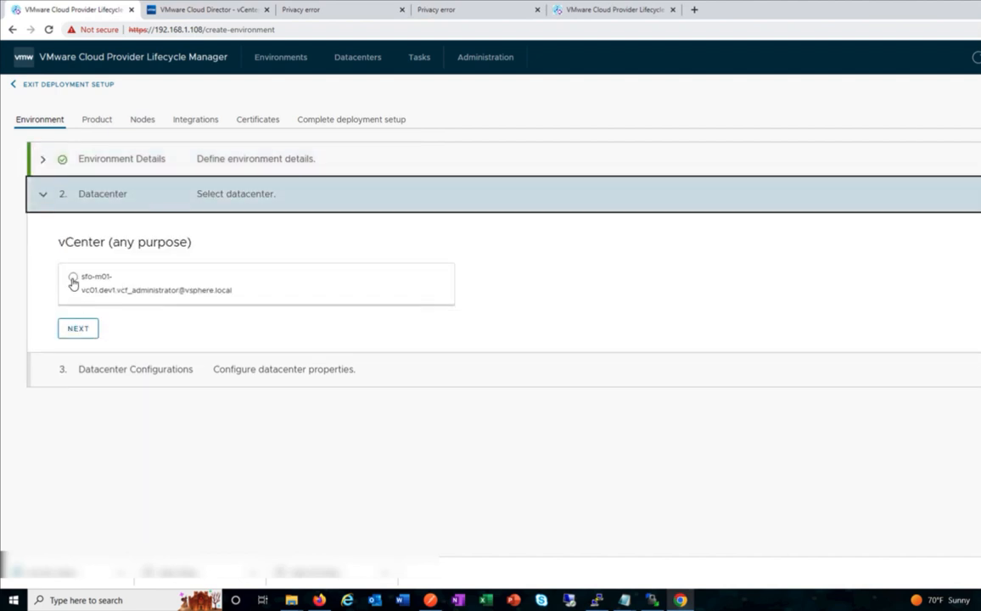
Select the registered sfo-m01-vc01 vCenter and look through the available clusters.
left_click(88, 301)
left_click(85, 329)
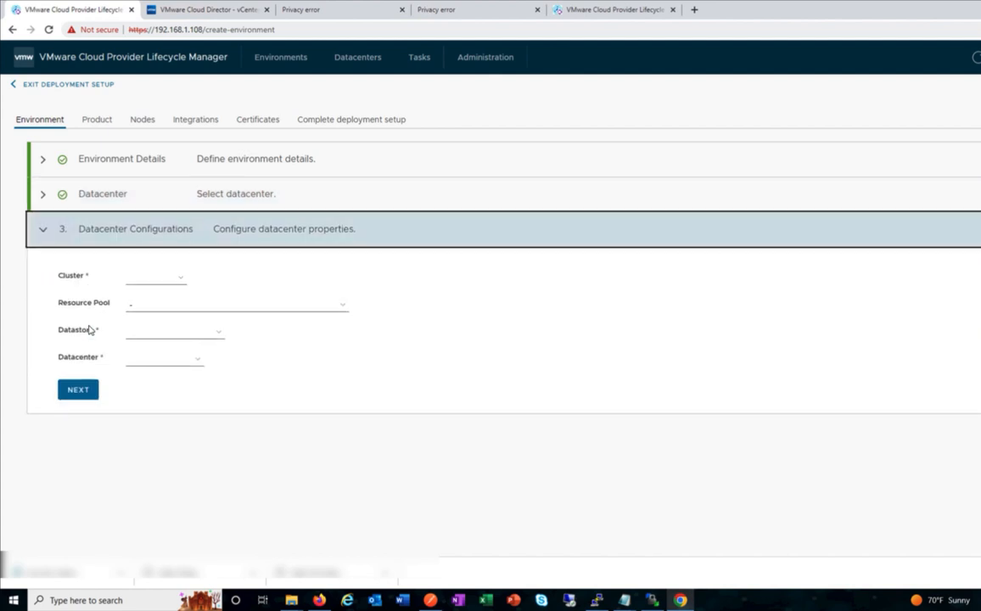
left_click(137, 283)
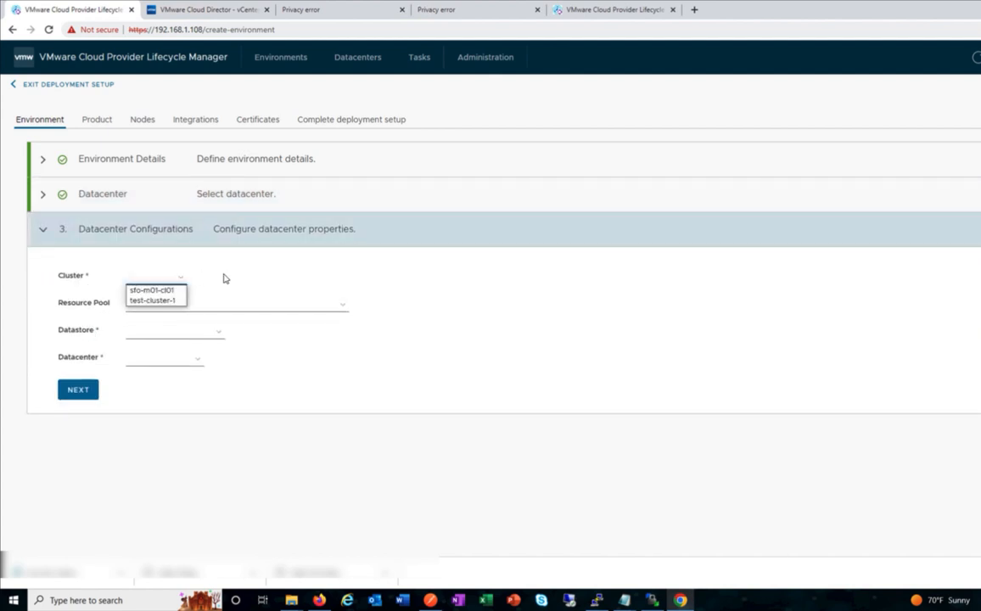
left_click(224, 277)
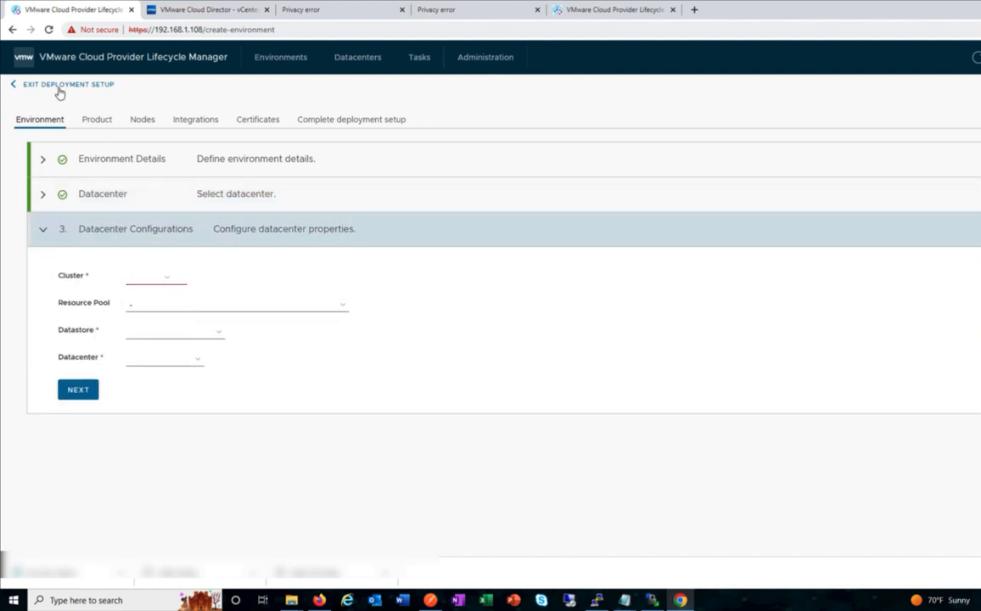